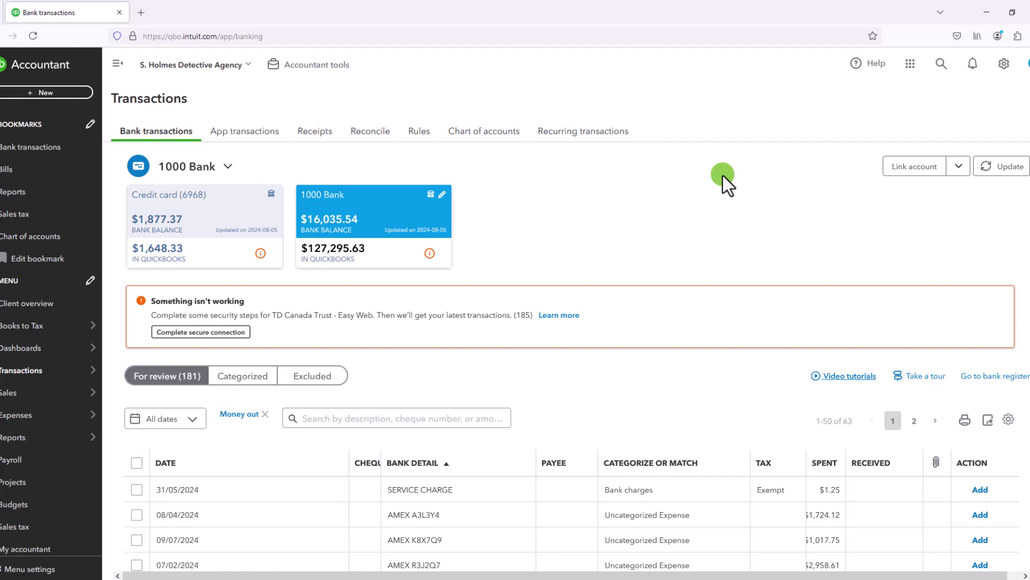
- Expand the $1,724.12 AMEX A3L3Y4 payment from 08/04/2024 to show its Uncategorized Expense details
scroll(723, 175, "down", 2)
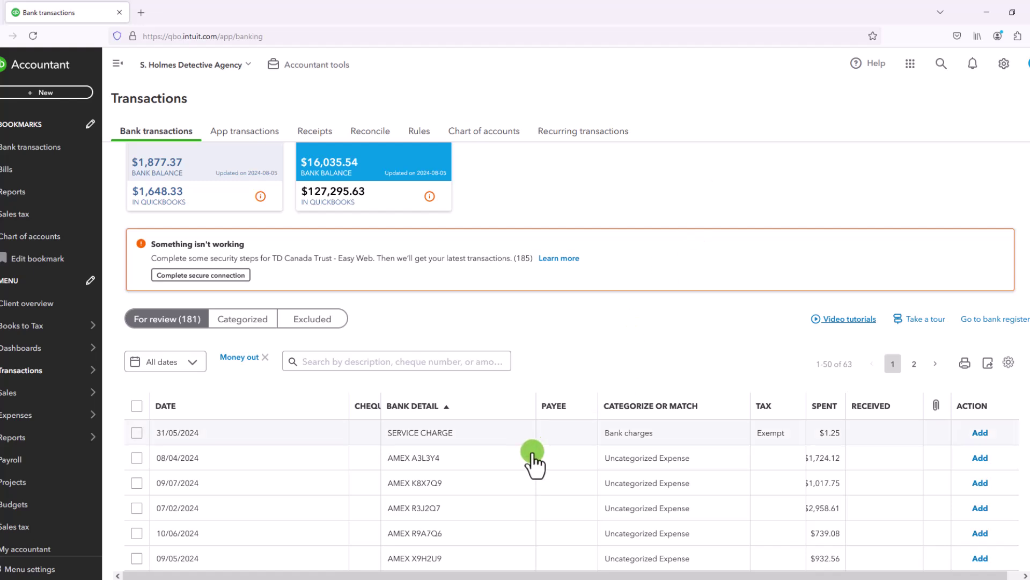
left_click(479, 457)
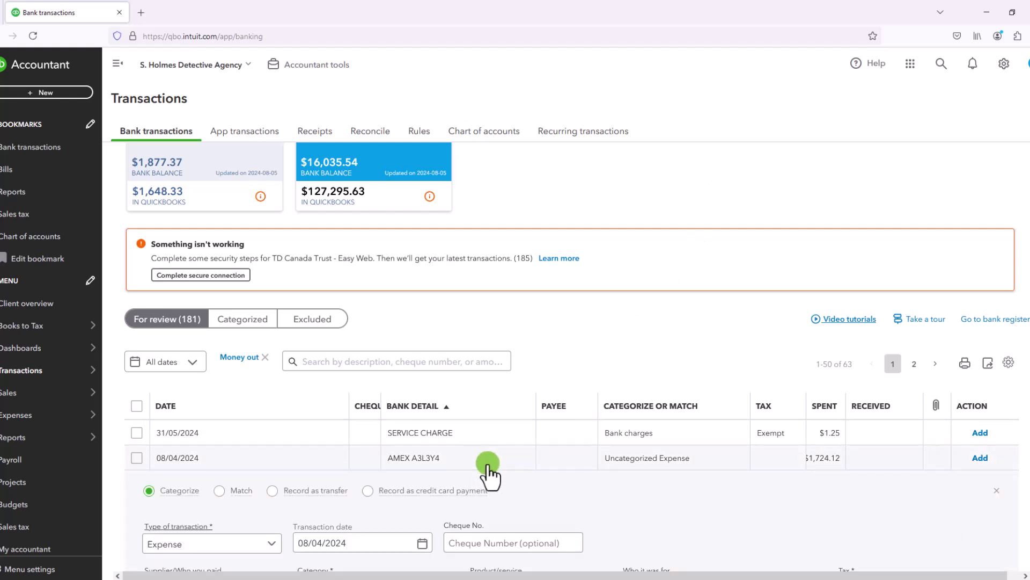
scroll(486, 430, "down", 4)
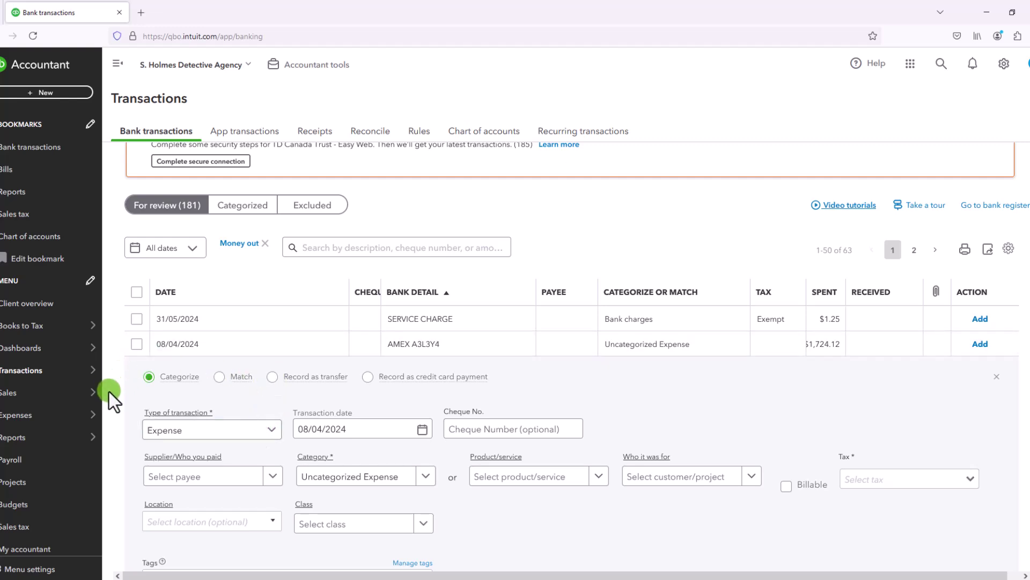
scroll(720, 427, "down", 3)
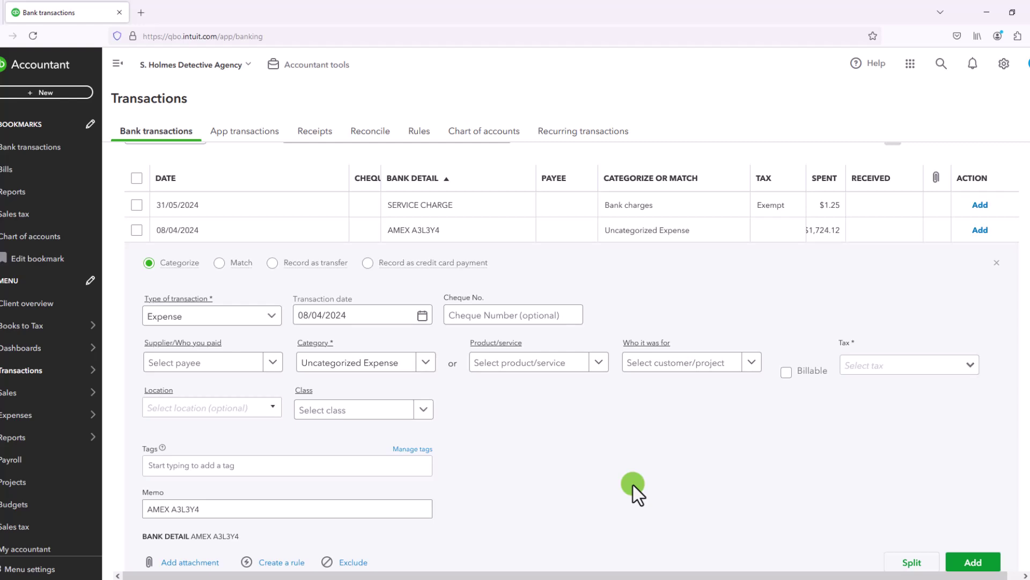
left_click(272, 263)
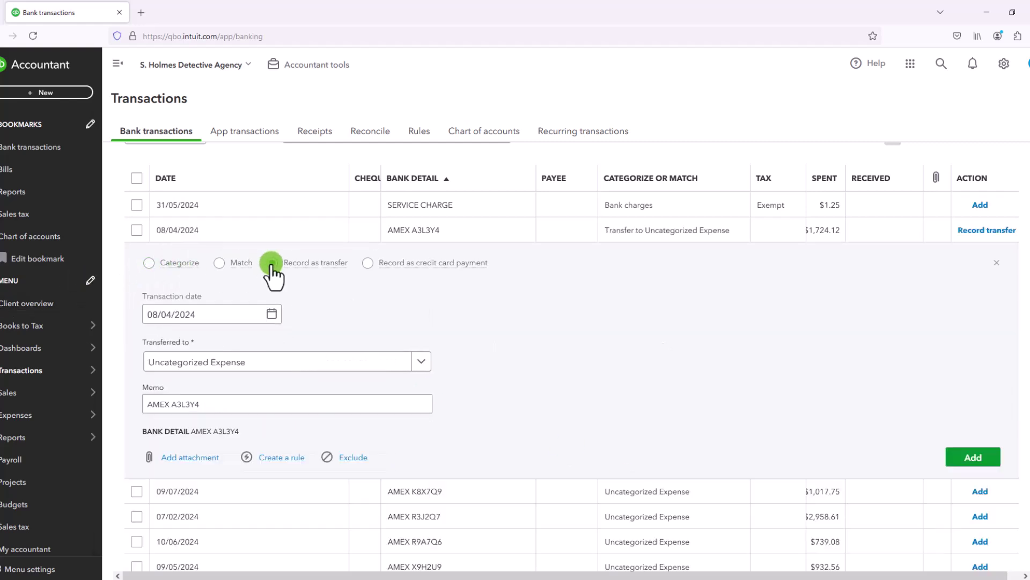
left_click(147, 268)
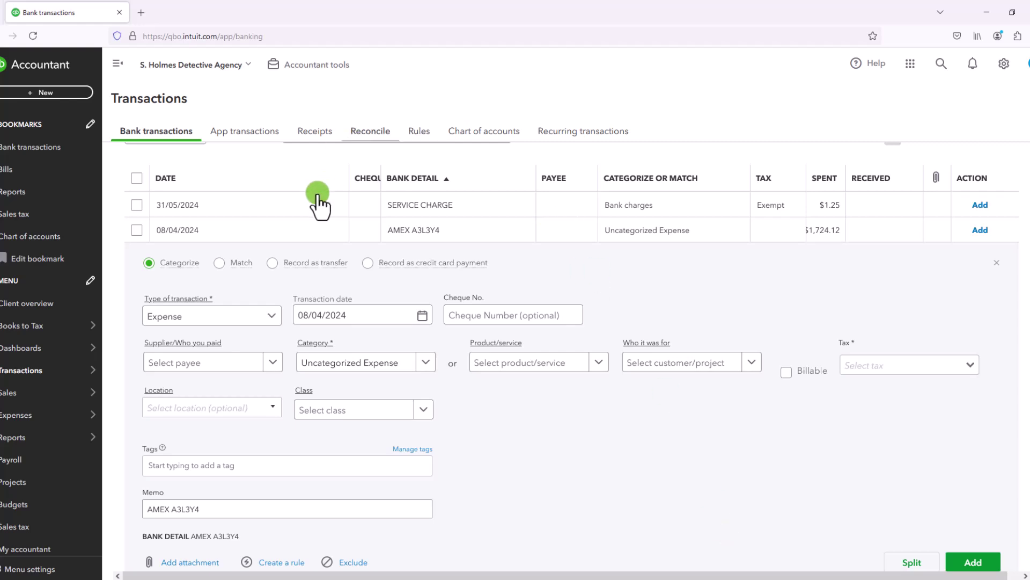
- Switch the AMEX A3L3Y4 payment to Record as transfer and browse the Transferred to accounts without changing
left_click(272, 264)
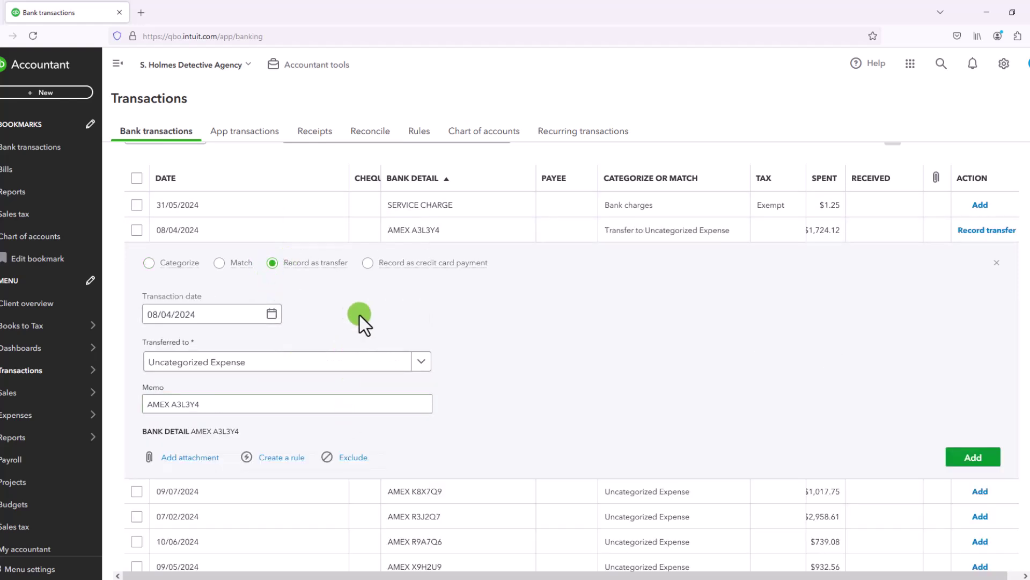
left_click(195, 318)
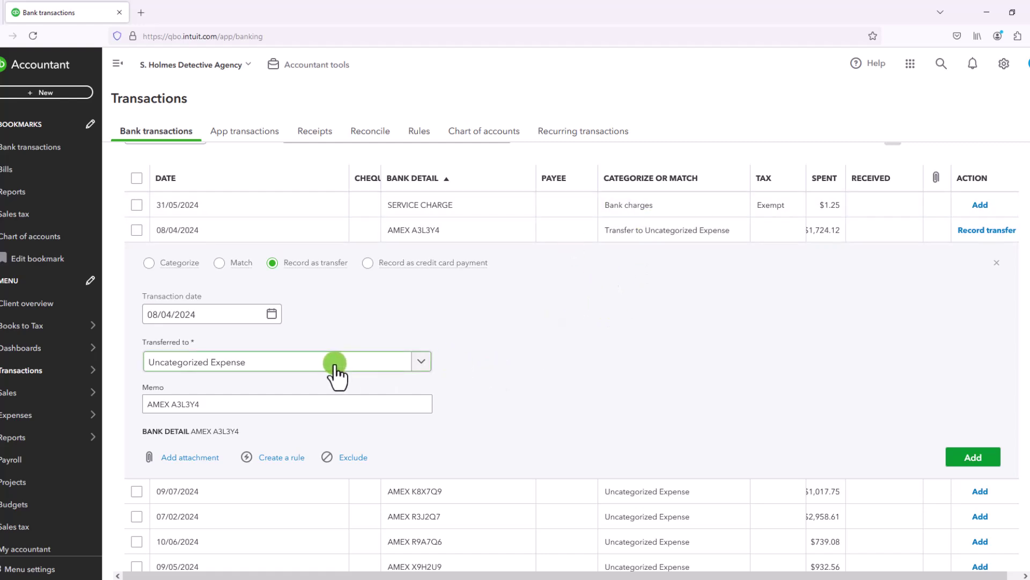
left_click(424, 363)
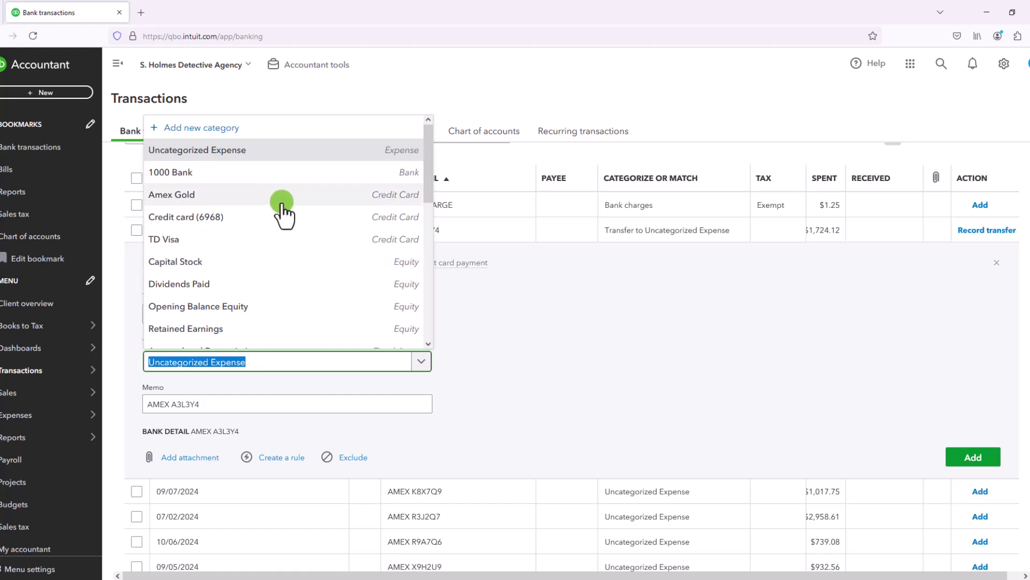
scroll(361, 212, "down", 4)
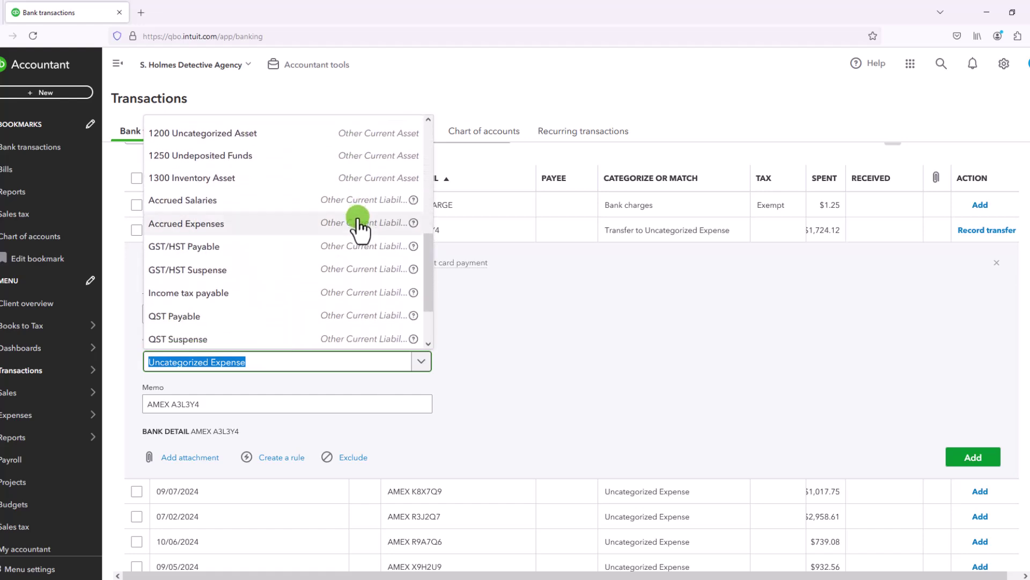
scroll(359, 225, "down", 2)
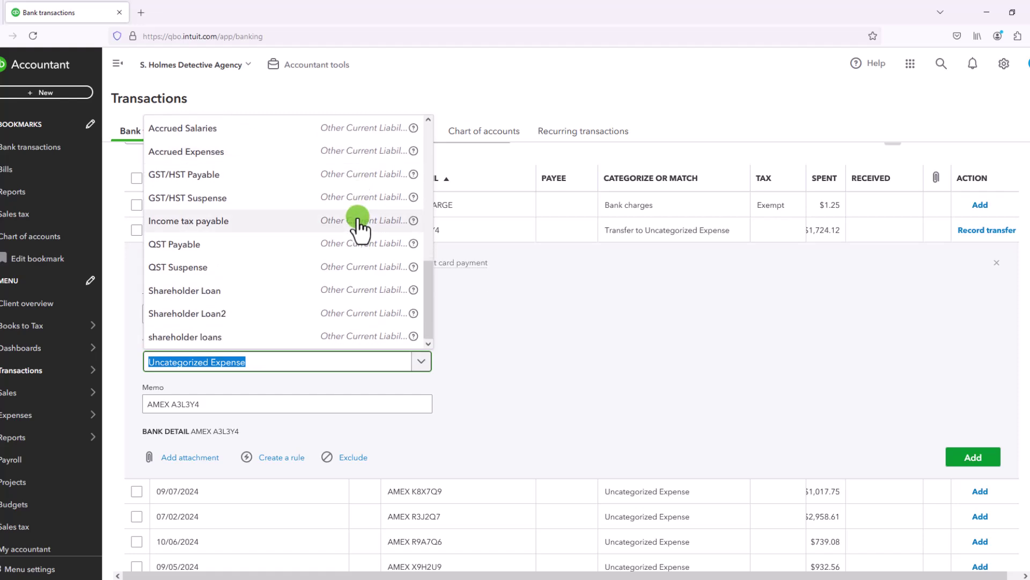
left_click(504, 349)
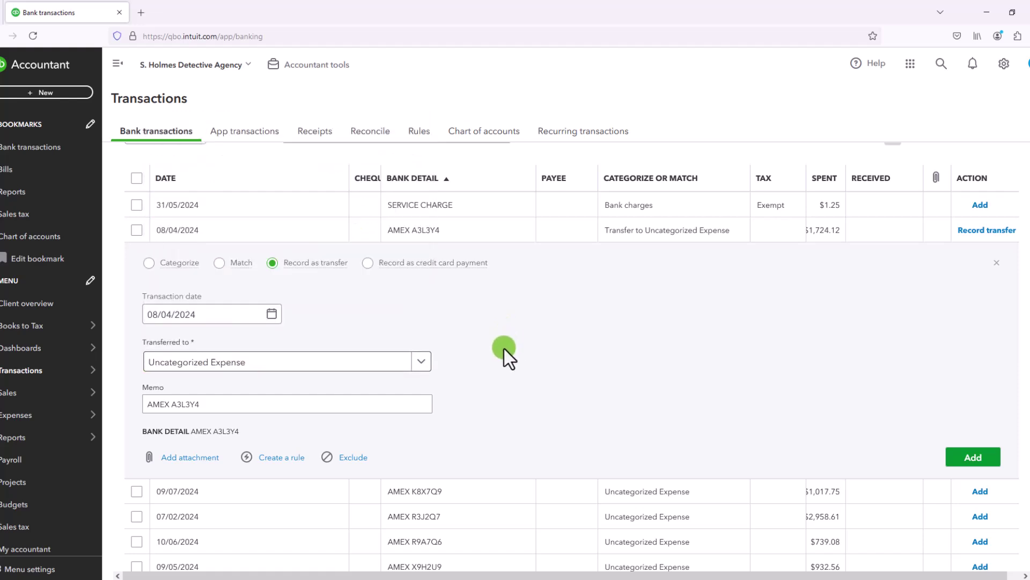
left_click(233, 405)
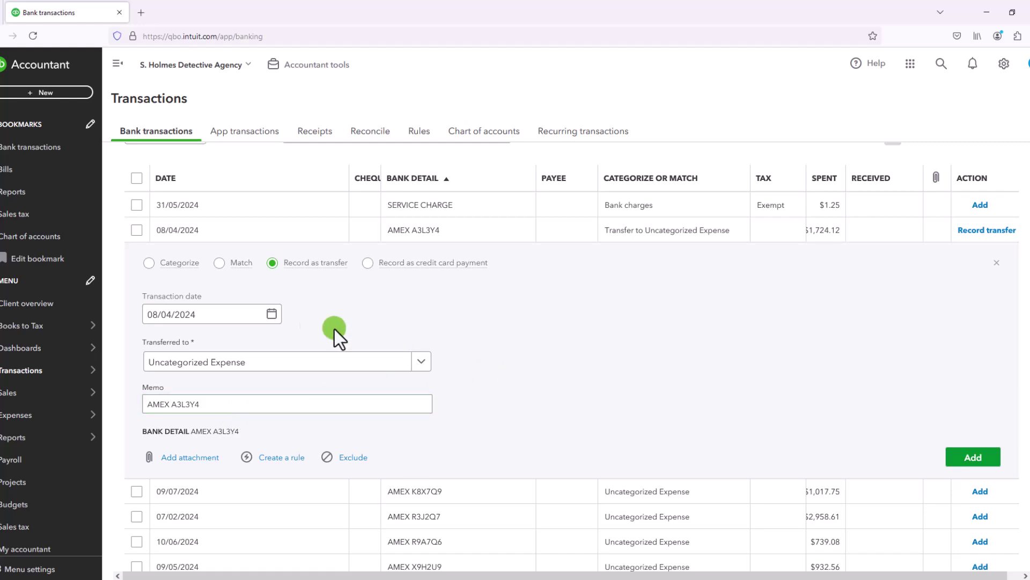
left_click(150, 263)
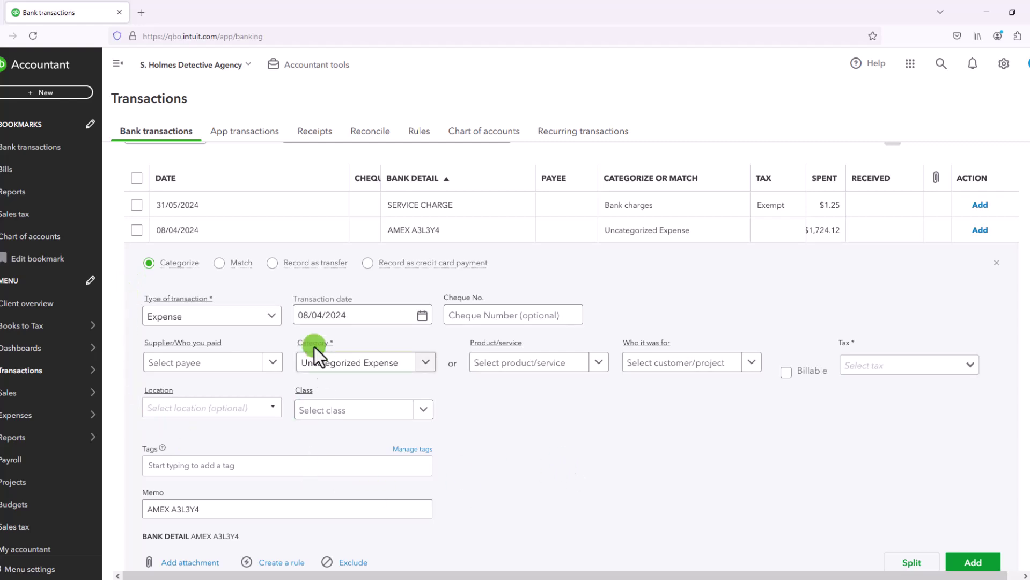
mouse_move(293, 346)
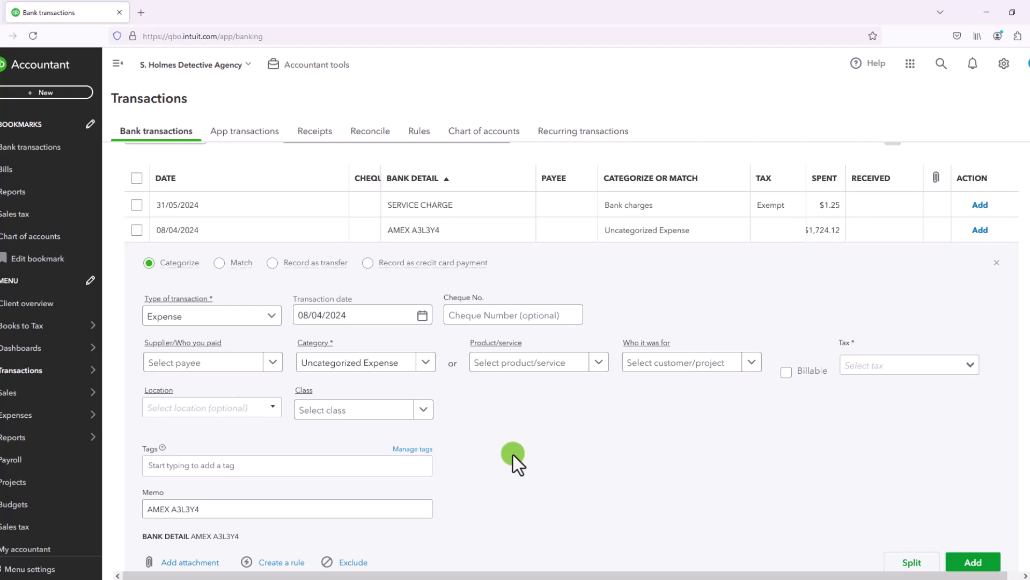
left_click(273, 319)
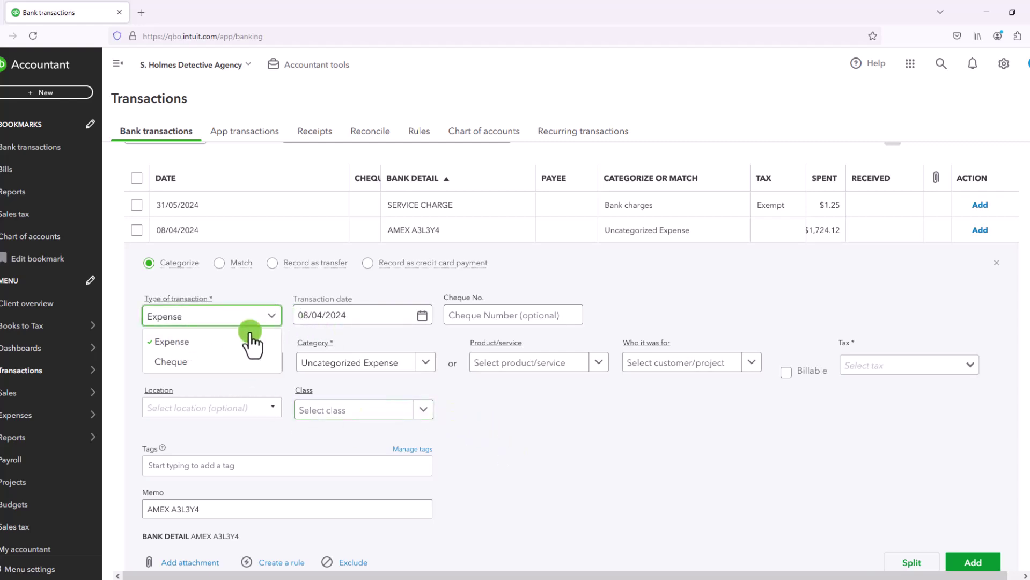
left_click(272, 318)
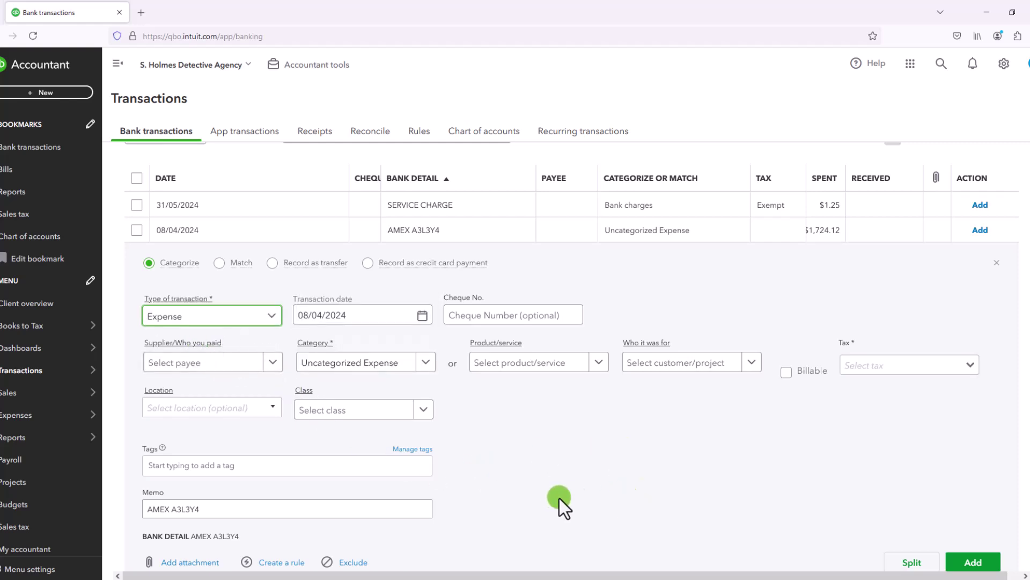
left_click(517, 316)
left_click(362, 383)
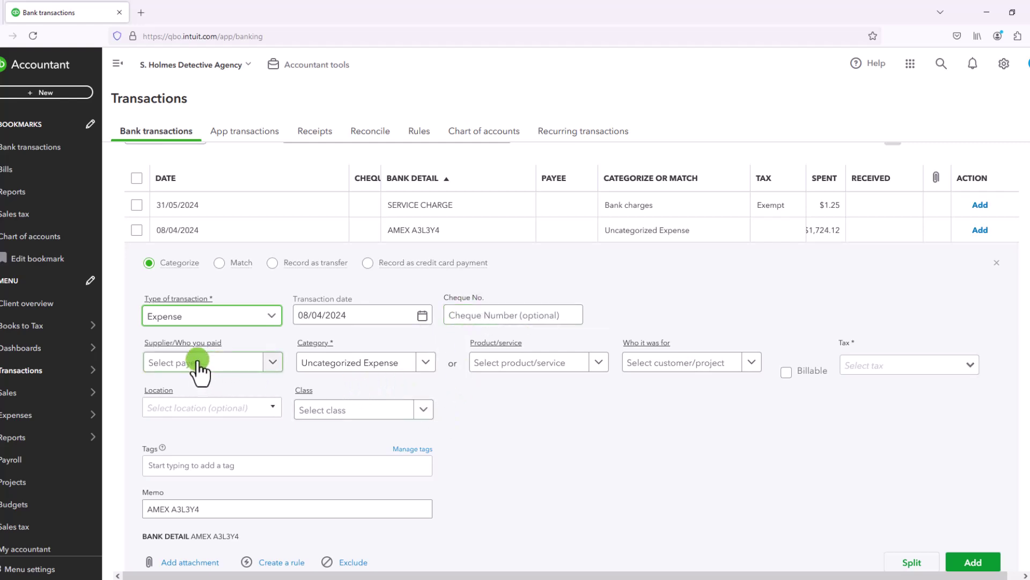
- Toggle the payment to Record as transfer, then back to Categorize, opening the Payee and Category fields
left_click(272, 263)
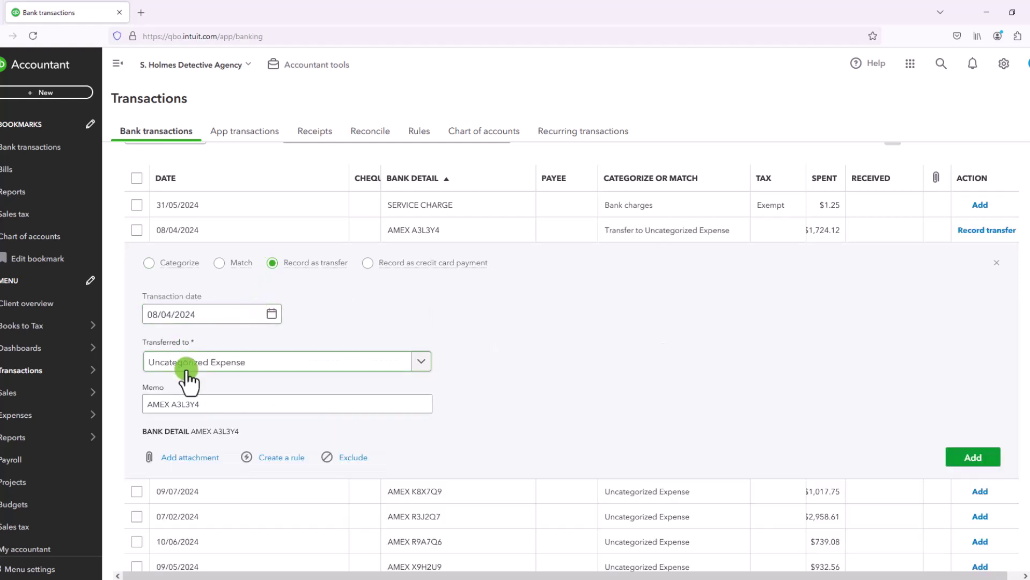
left_click(147, 264)
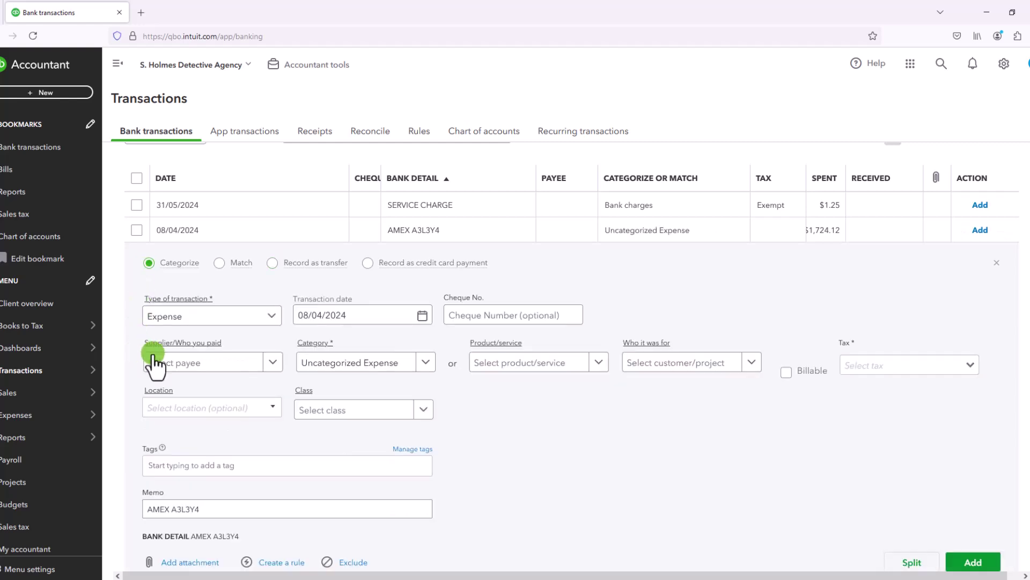
left_click(193, 364)
left_click(345, 364)
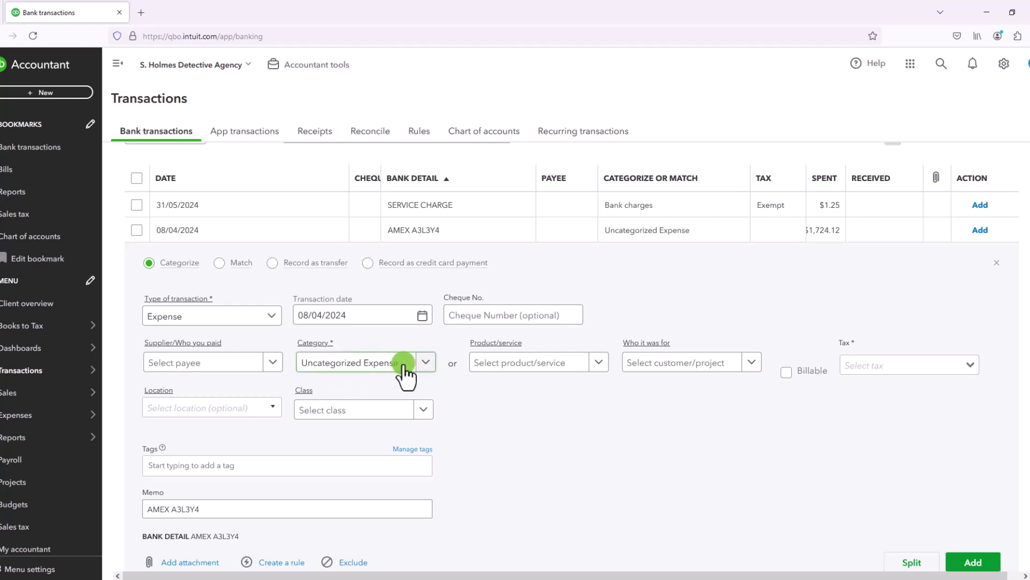
- Switch to Record as transfer again and open and close the Transferred to list without choosing an account
left_click(294, 268)
left_click(228, 364)
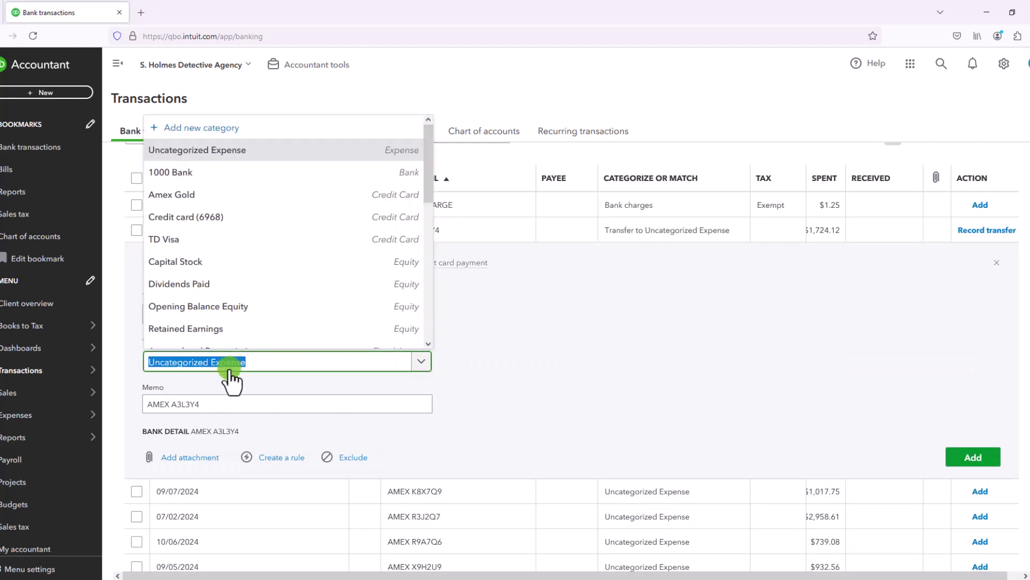
left_click(497, 358)
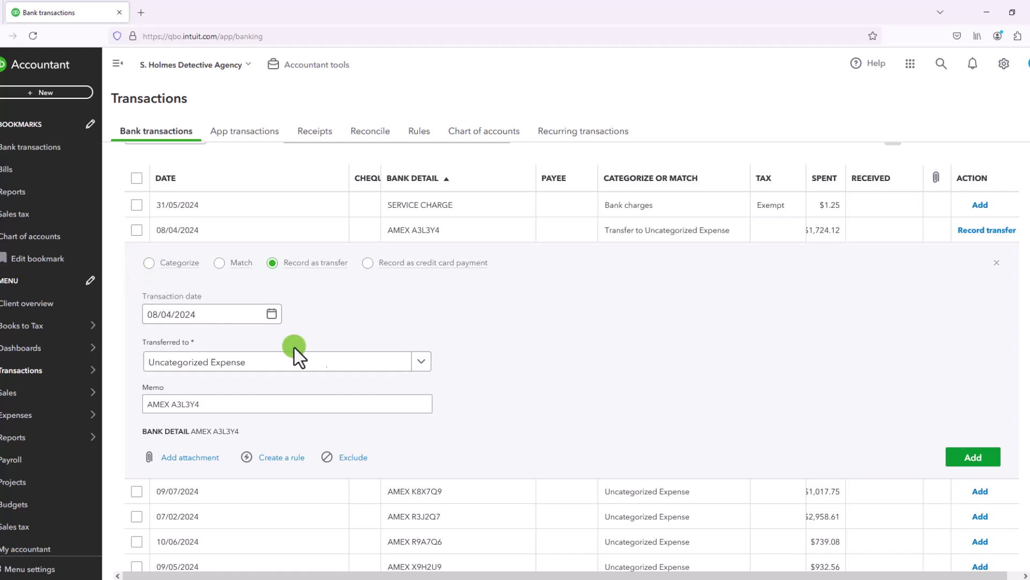
left_click(370, 362)
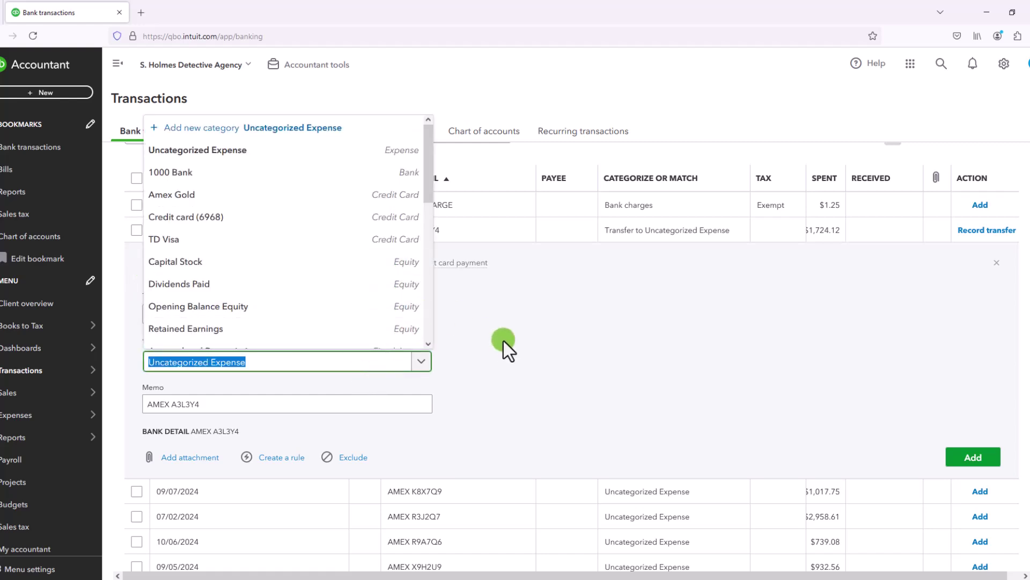
left_click(504, 349)
left_click(151, 262)
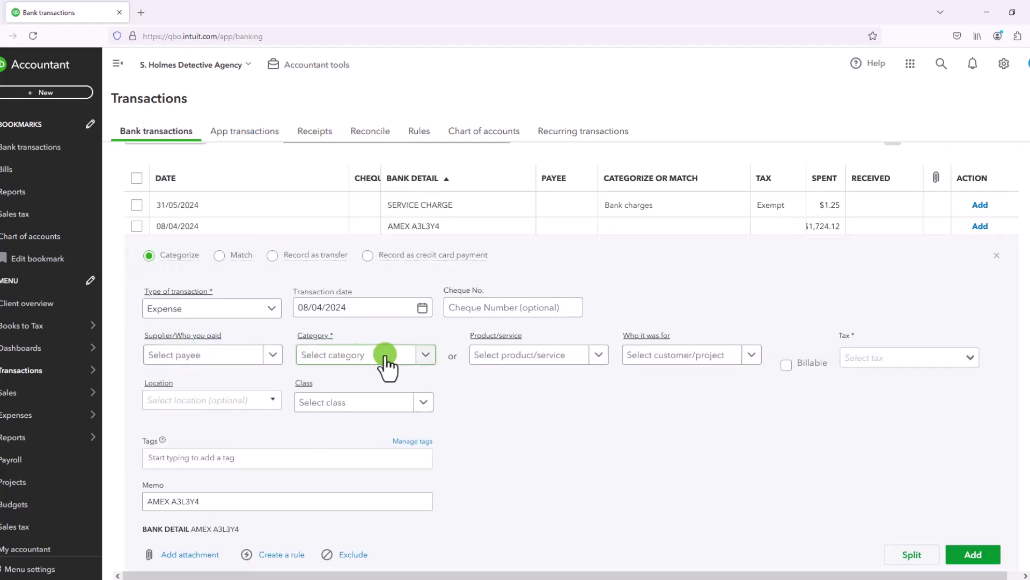
left_click(416, 356)
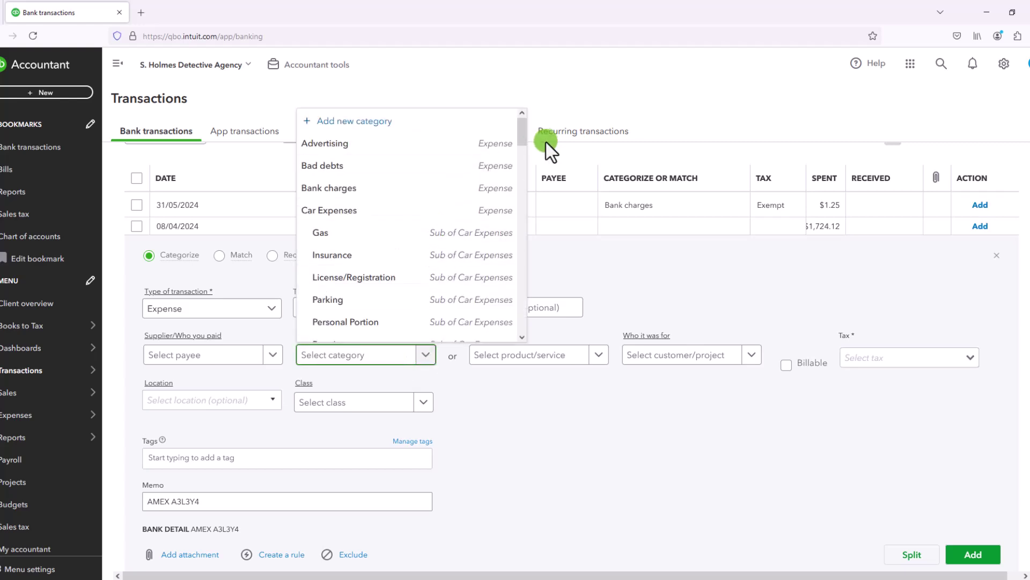
left_click_drag(523, 140, 518, 277)
left_click(475, 385)
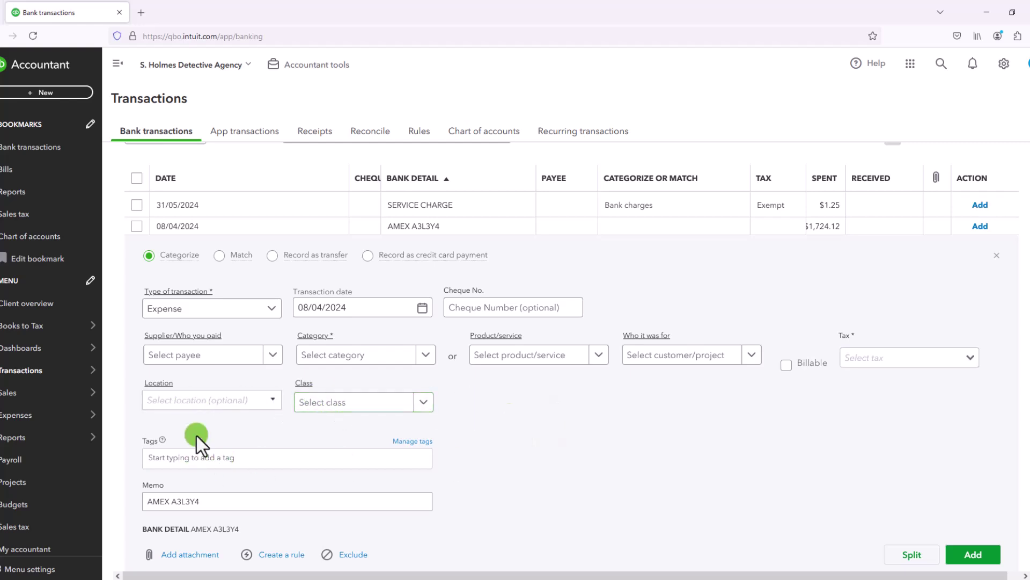
left_click(317, 260)
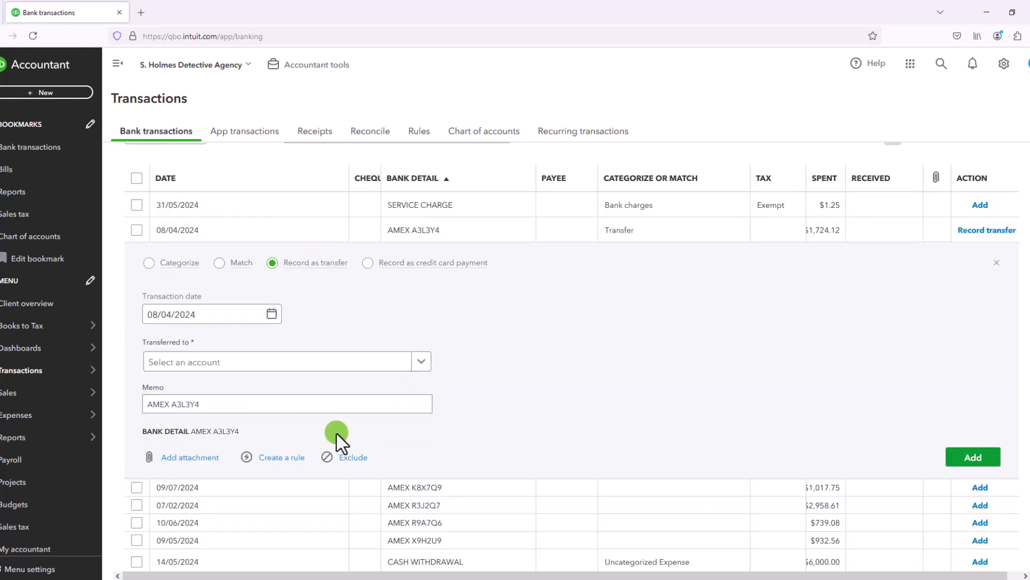
left_click(145, 262)
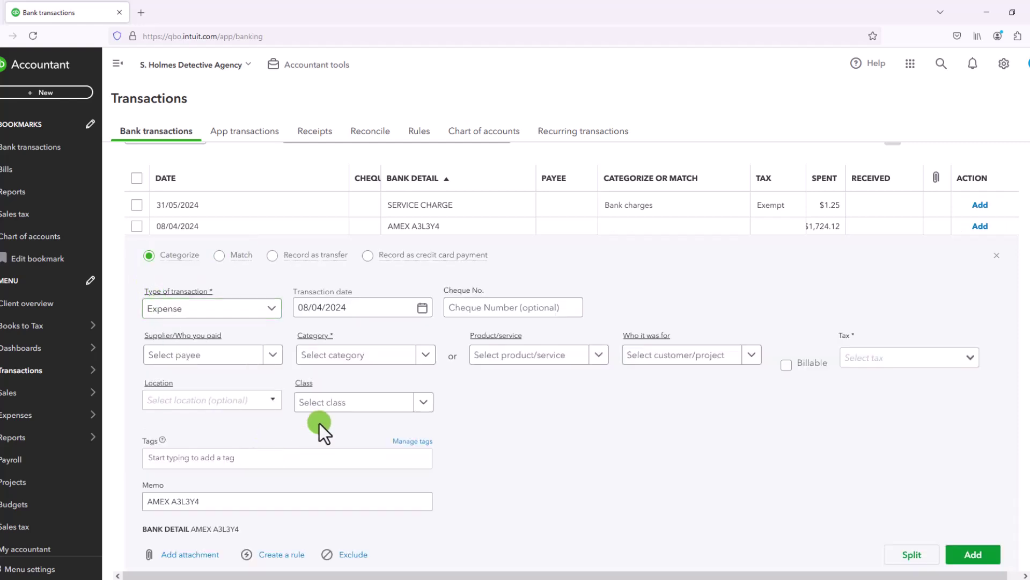
scroll(517, 456, "down", 2)
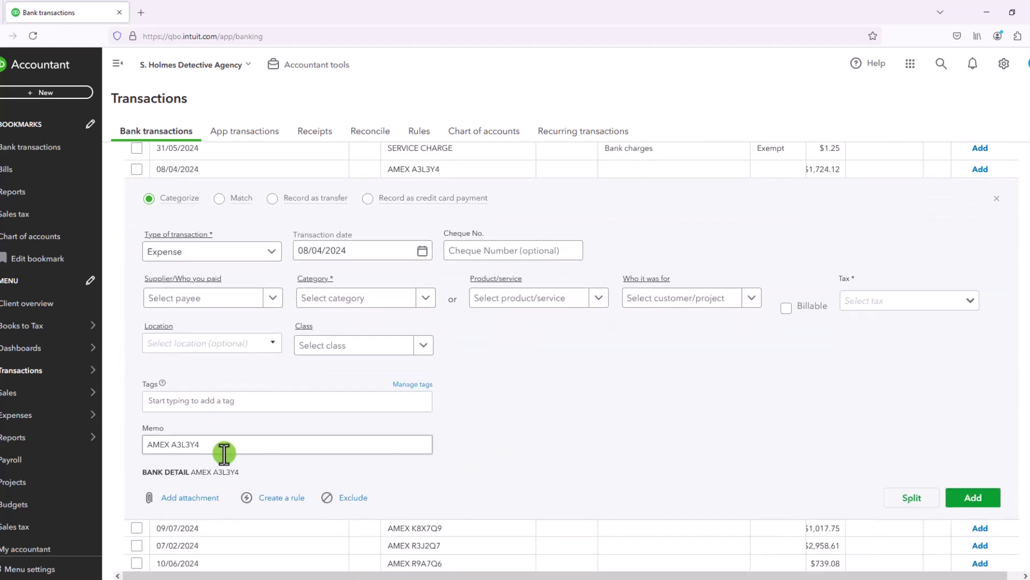
left_click(266, 444)
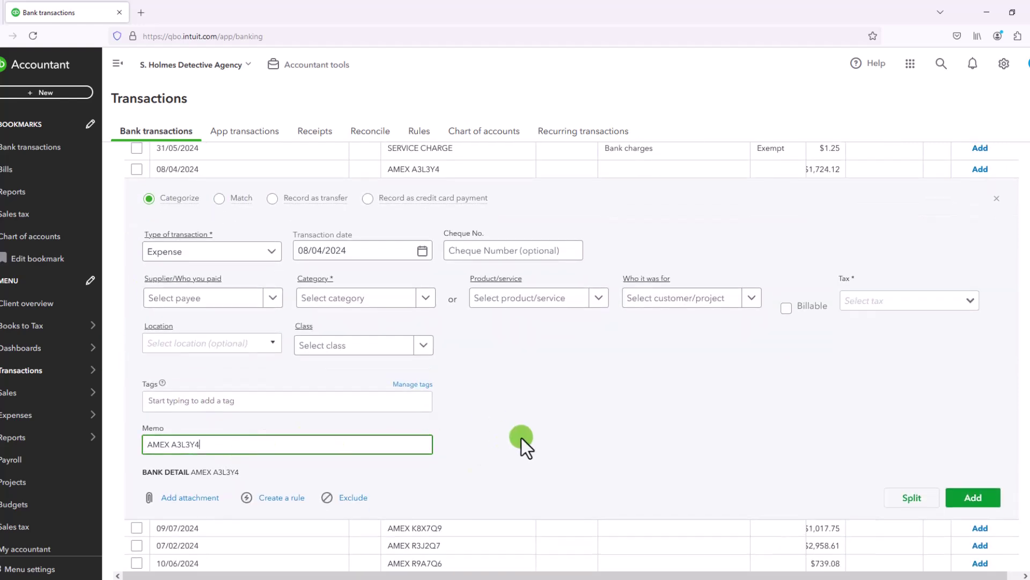
scroll(522, 438, "up", 2)
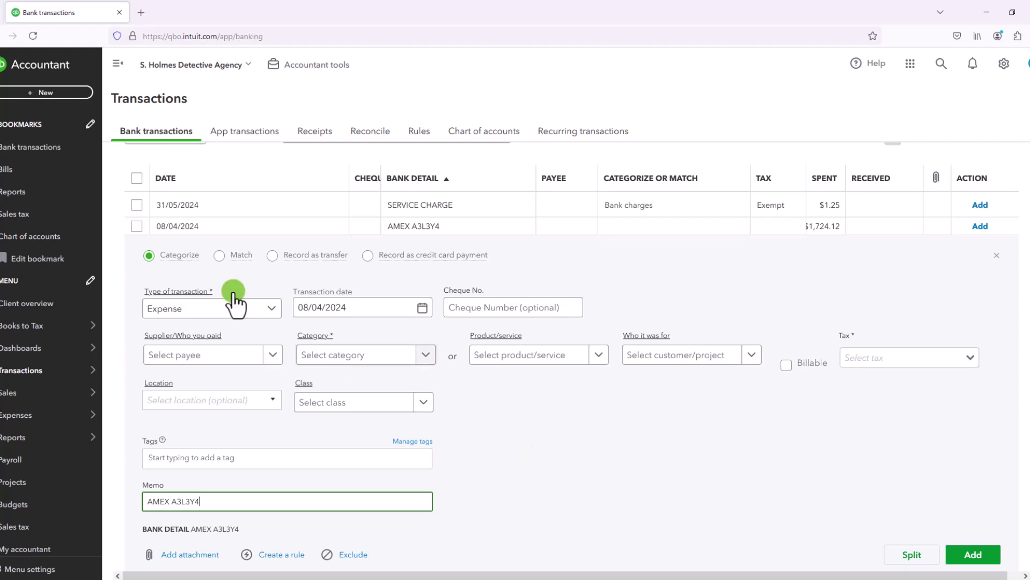
mouse_move(161, 262)
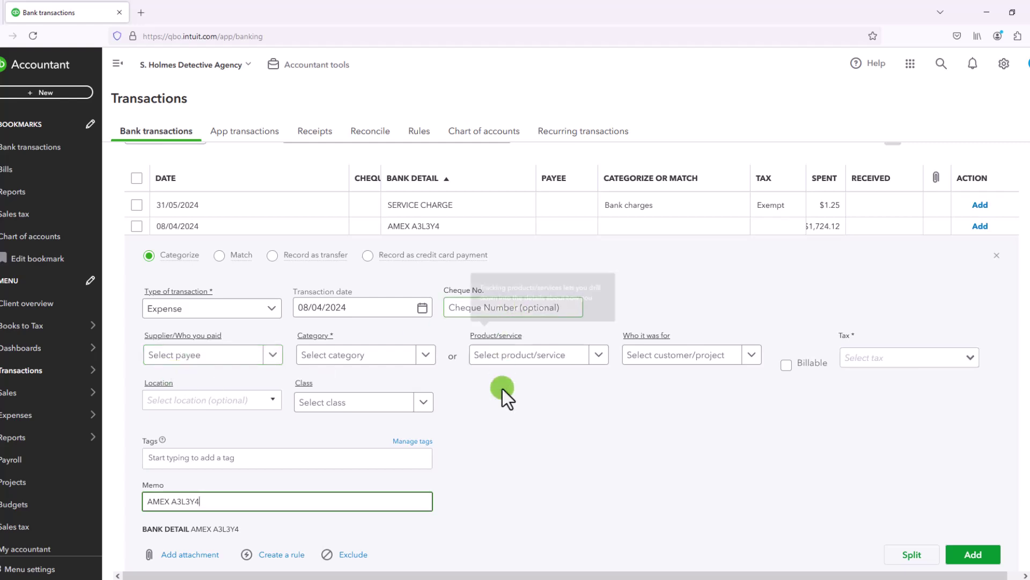
mouse_move(346, 336)
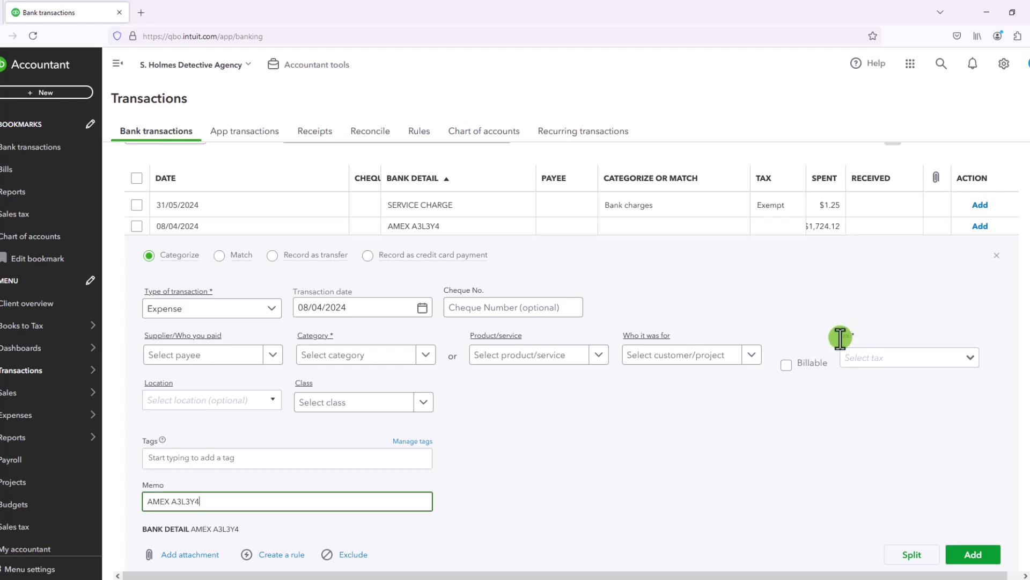
left_click_drag(841, 337, 879, 336)
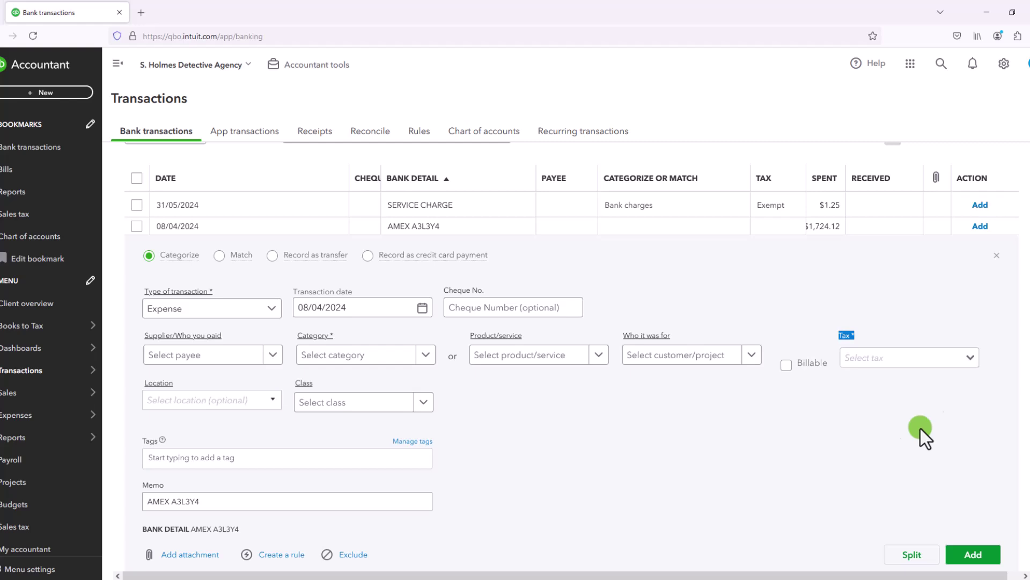
- Set the AMEX A3L3Y4 payment's tax code to Out of Scope (0%)
left_click(971, 358)
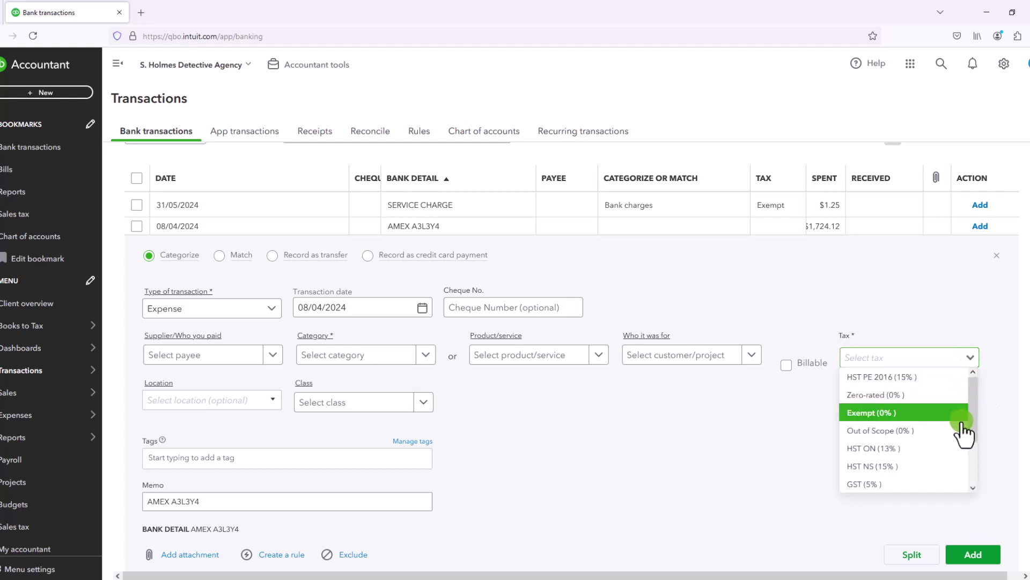
left_click(915, 432)
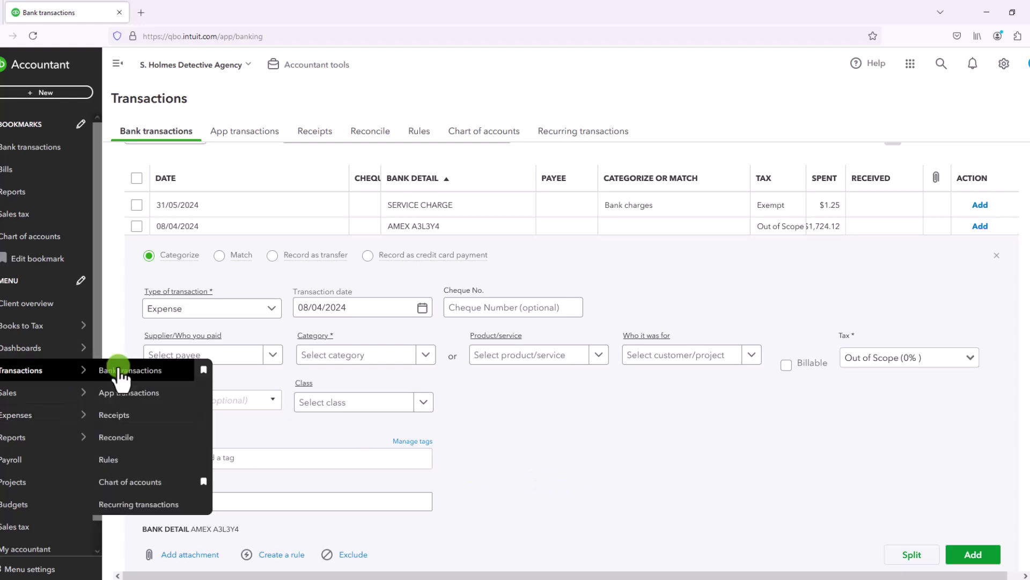
left_click(206, 358)
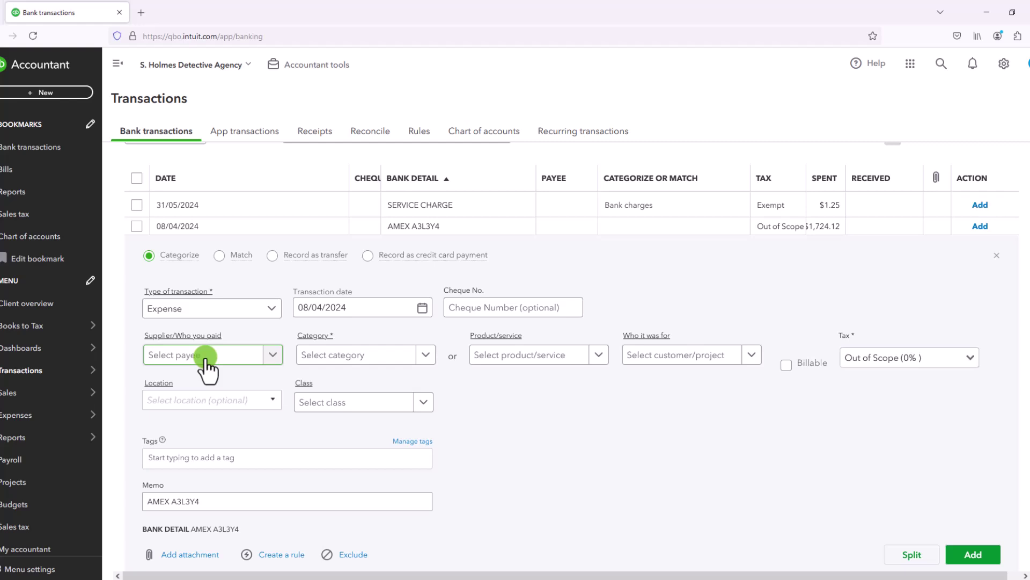
left_click(186, 458)
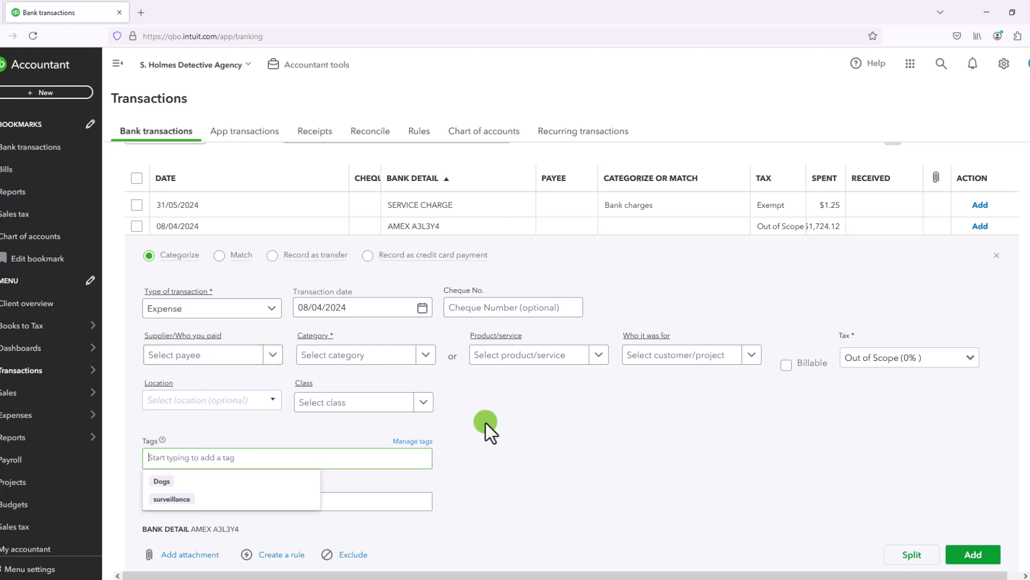
left_click(744, 423)
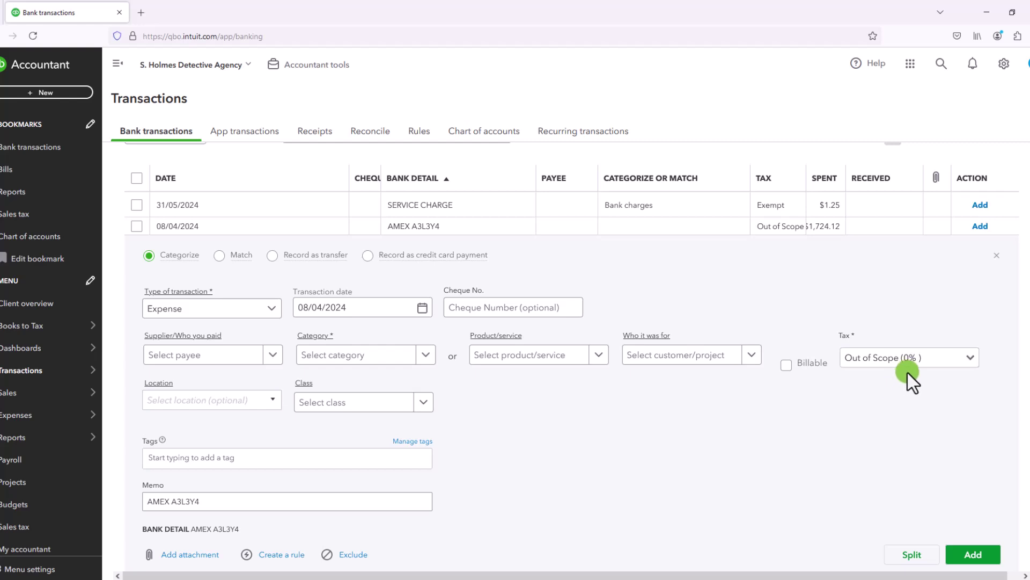